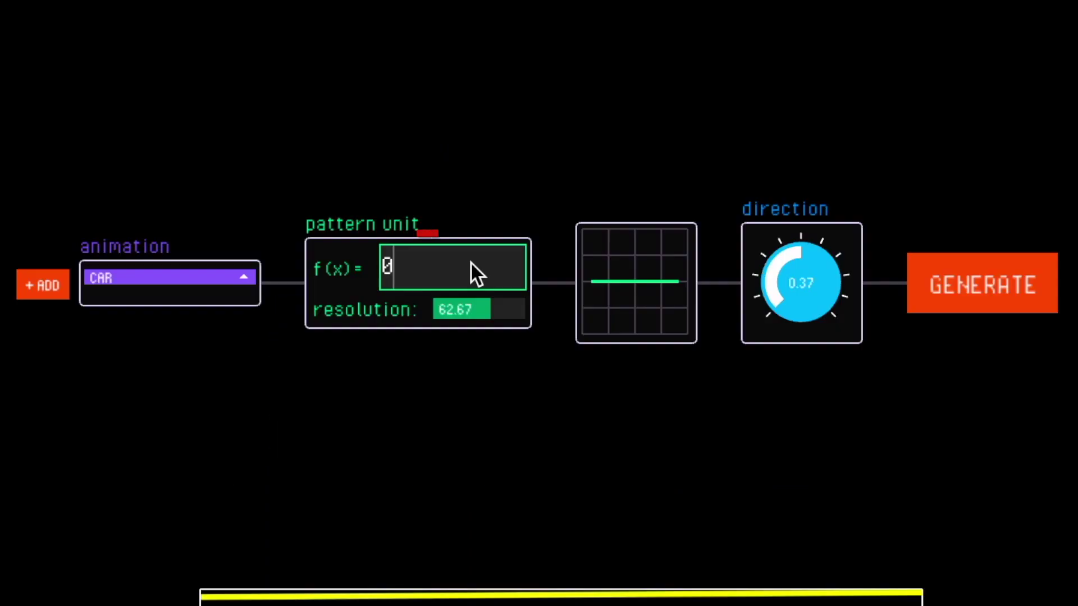
pyautogui.write('50(4x^2')
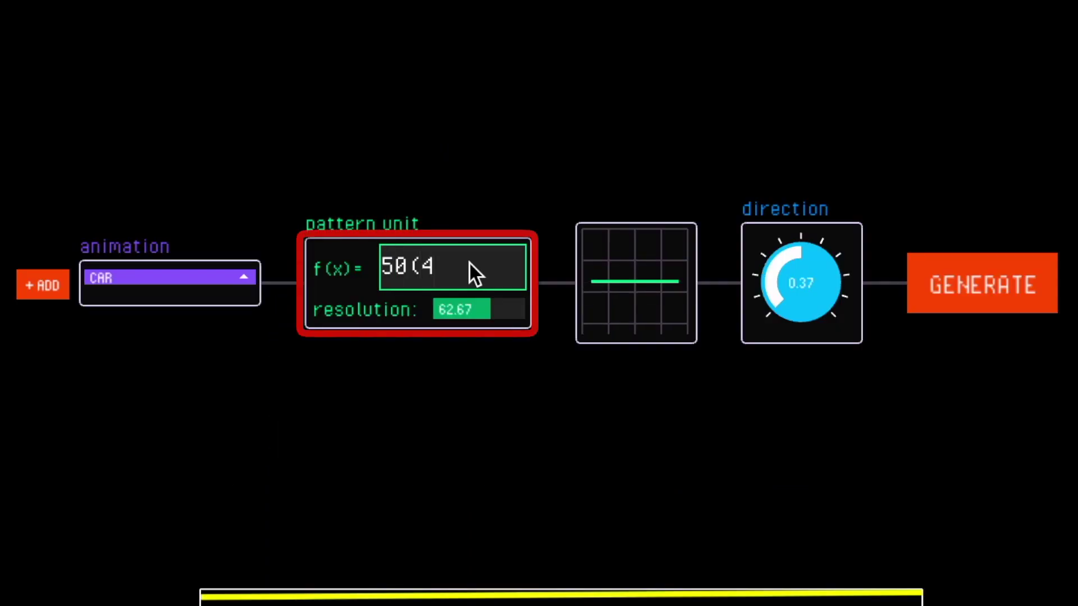
pyautogui.write('-1)')
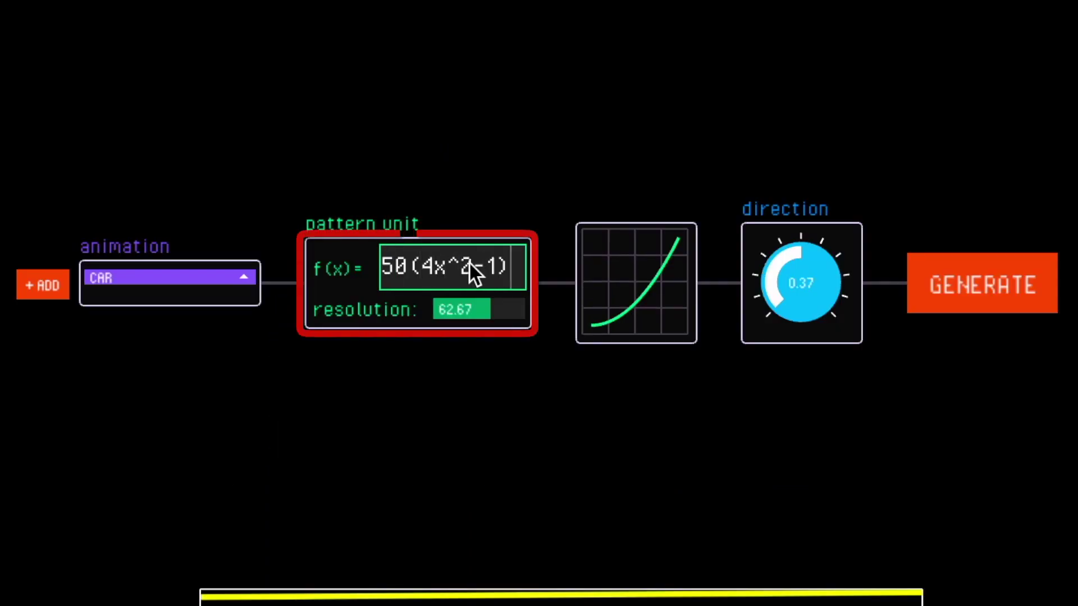
# Generate the car animation preview interlaced behind the 50(4x^2-1) barrier stripes.
pyautogui.click(956, 303)
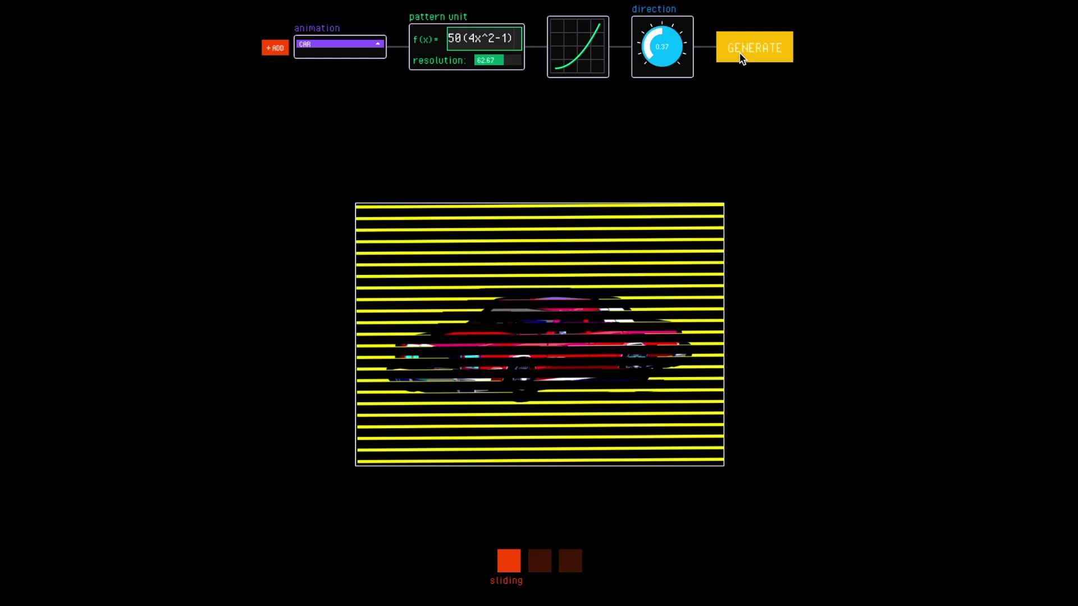